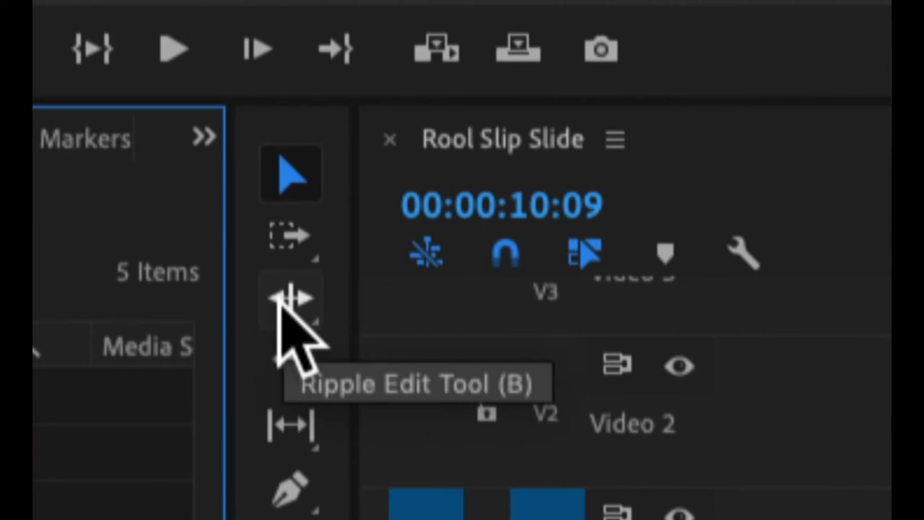
Step: Switch from the Ripple Edit Tool to the Rate Stretch Tool (R) in the Tools panel
{"action": "left_click", "coordinate": [296, 310]}
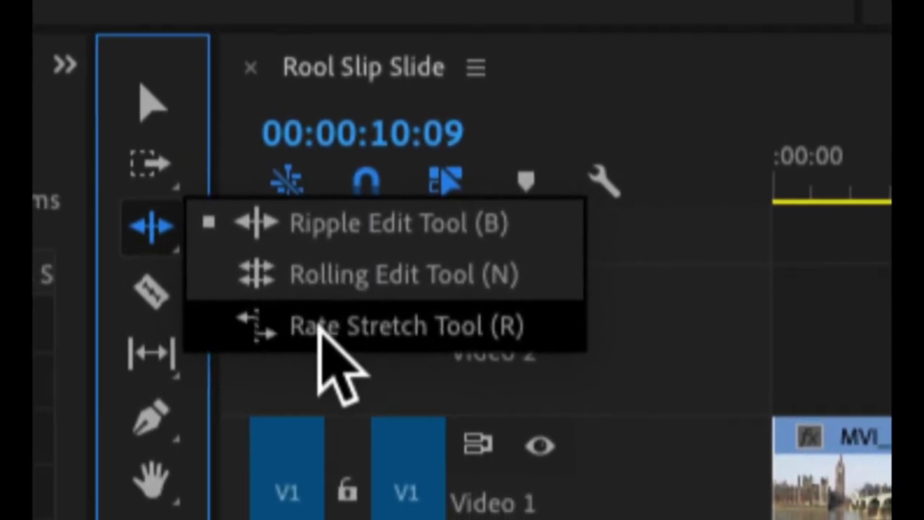
{"action": "left_click", "coordinate": [322, 328]}
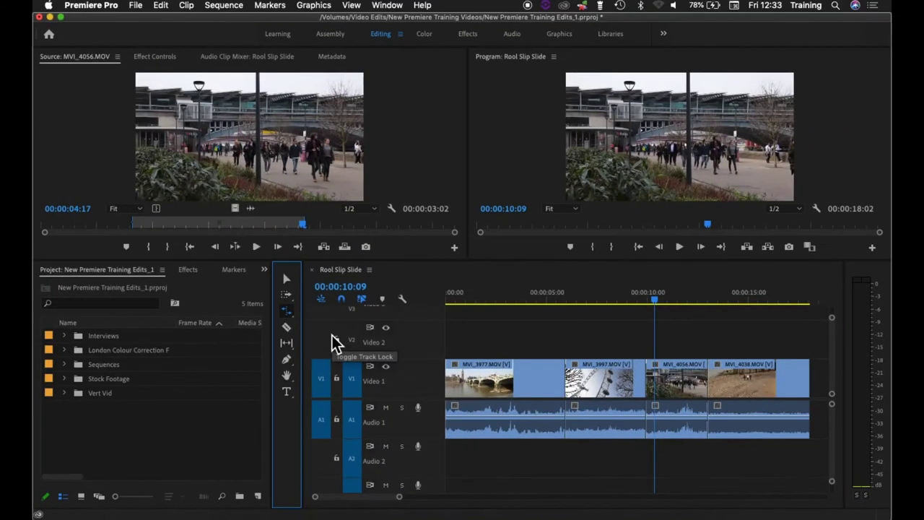
{"action": "left_click", "coordinate": [676, 302]}
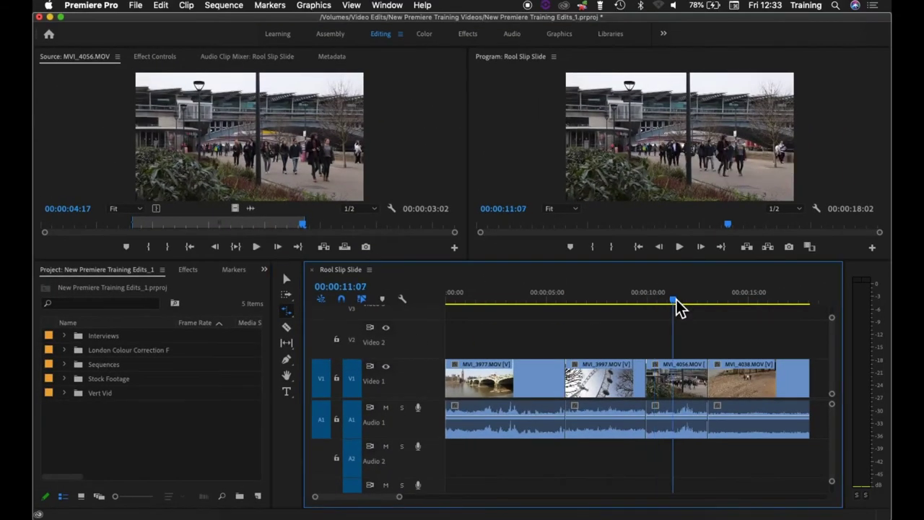
{"action": "key", "text": "="}
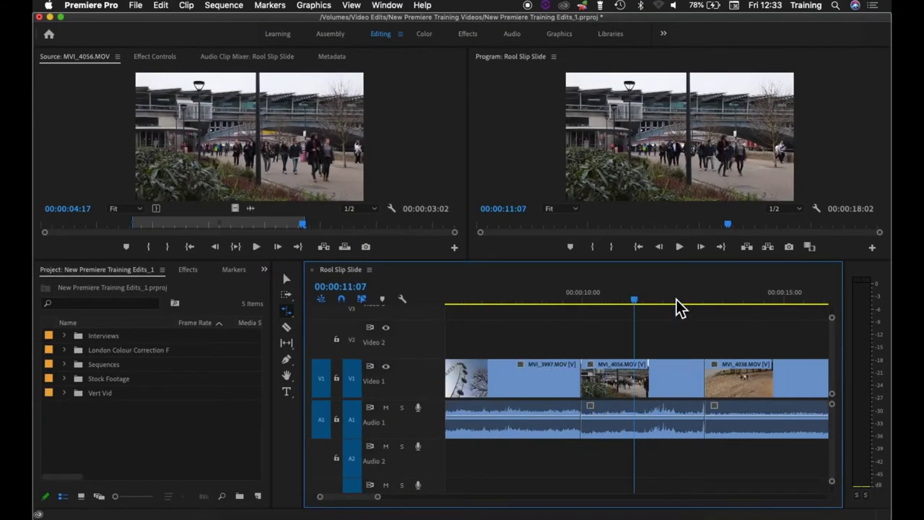
{"action": "left_click", "coordinate": [707, 385]}
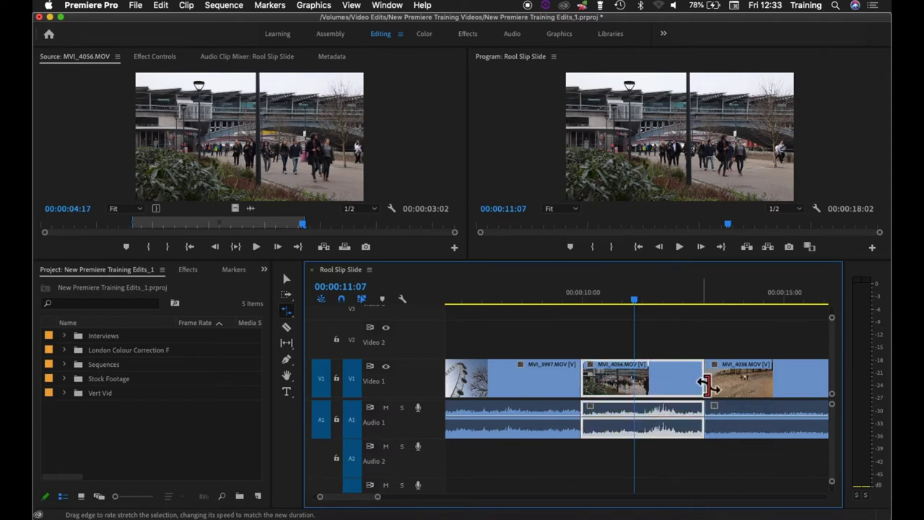
{"action": "left_click_drag", "start_coordinate": [707, 385], "coordinate": [619, 391]}
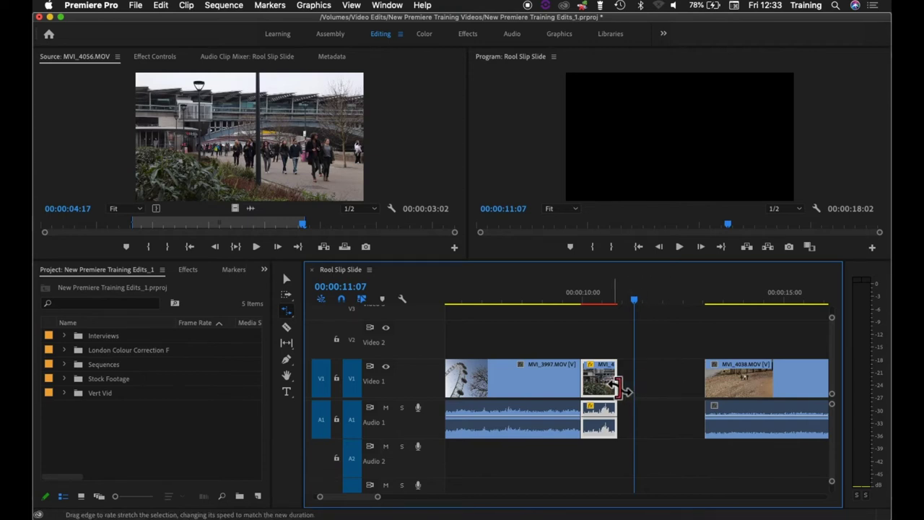
{"action": "left_click_drag", "start_coordinate": [618, 388], "coordinate": [707, 390]}
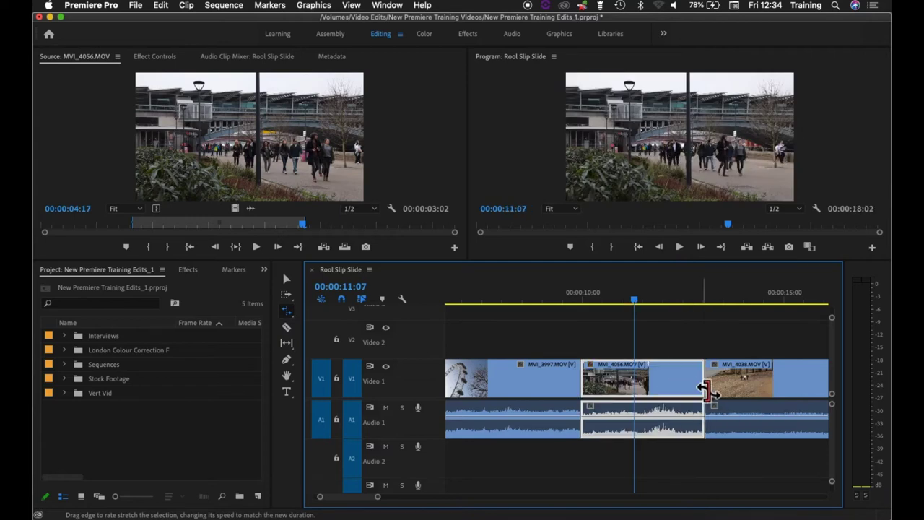
Step: Move MVI_4038 later to open a gap, then try rate-stretching MVI_4056 and undo it
{"action": "left_click", "coordinate": [287, 280]}
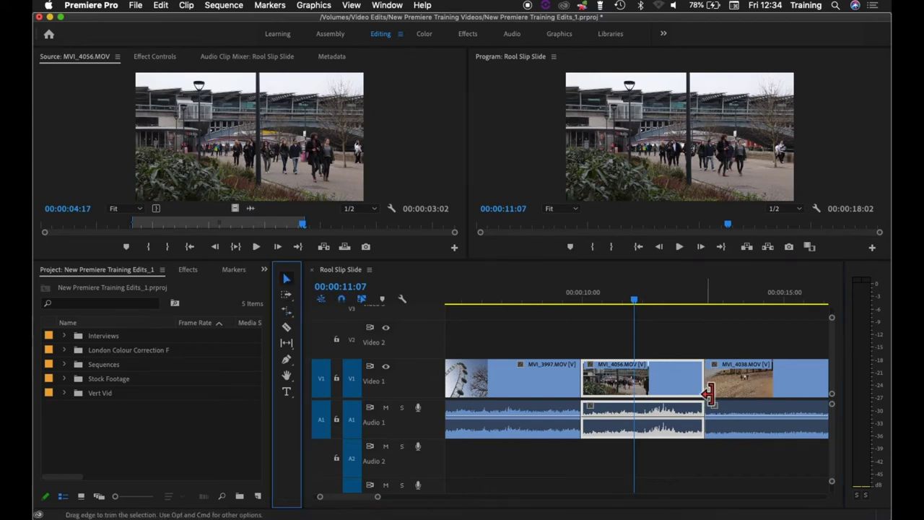
{"action": "left_click_drag", "start_coordinate": [742, 390], "coordinate": [816, 398]}
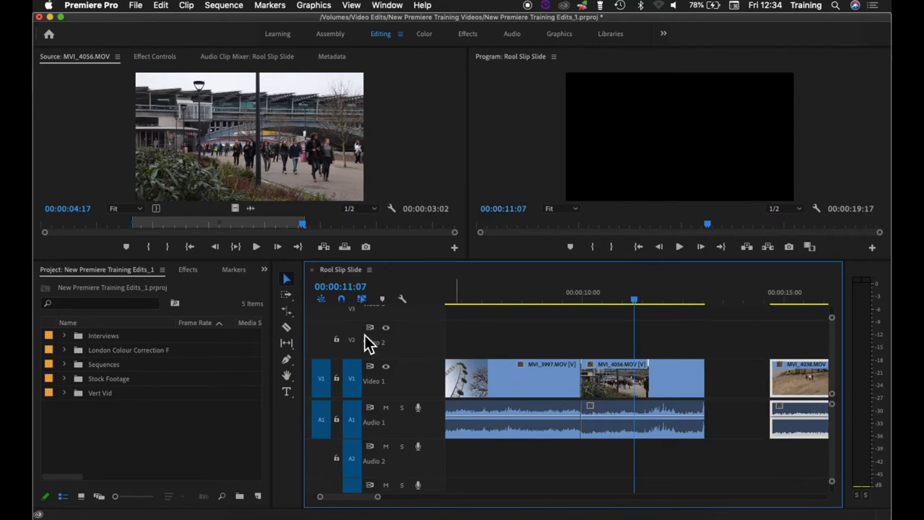
{"action": "left_click", "coordinate": [287, 311]}
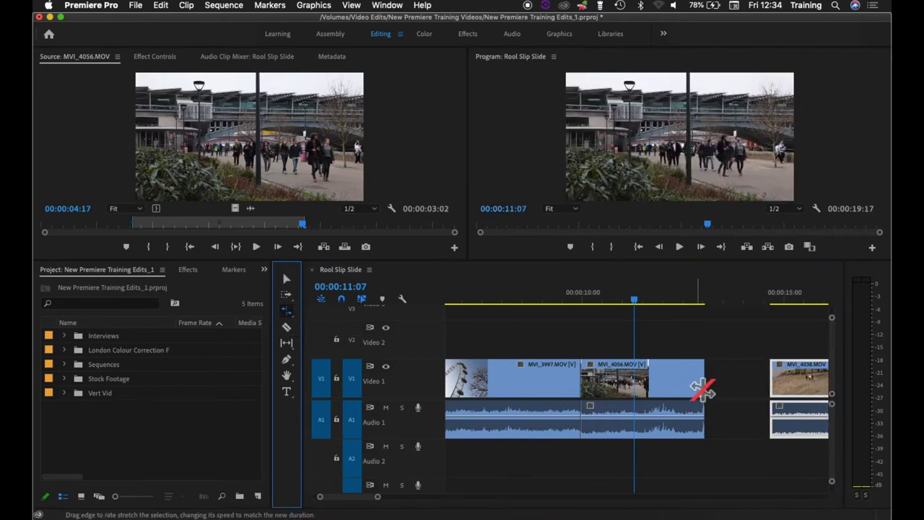
{"action": "left_click_drag", "start_coordinate": [706, 392], "coordinate": [769, 392]}
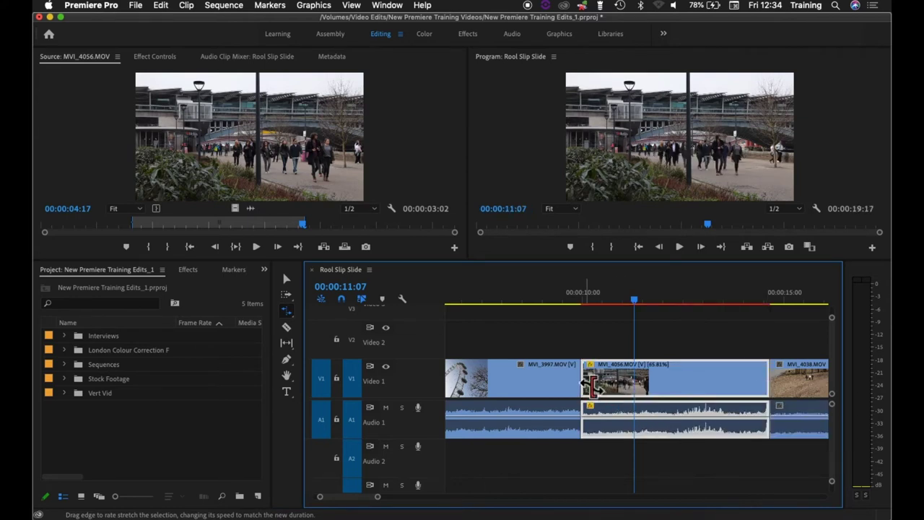
{"action": "mouse_move", "coordinate": [591, 387]}
{"action": "left_mouse_down"}
{"action": "mouse_move", "coordinate": [679, 388]}
{"action": "mouse_move", "coordinate": [589, 385]}
{"action": "left_mouse_up"}
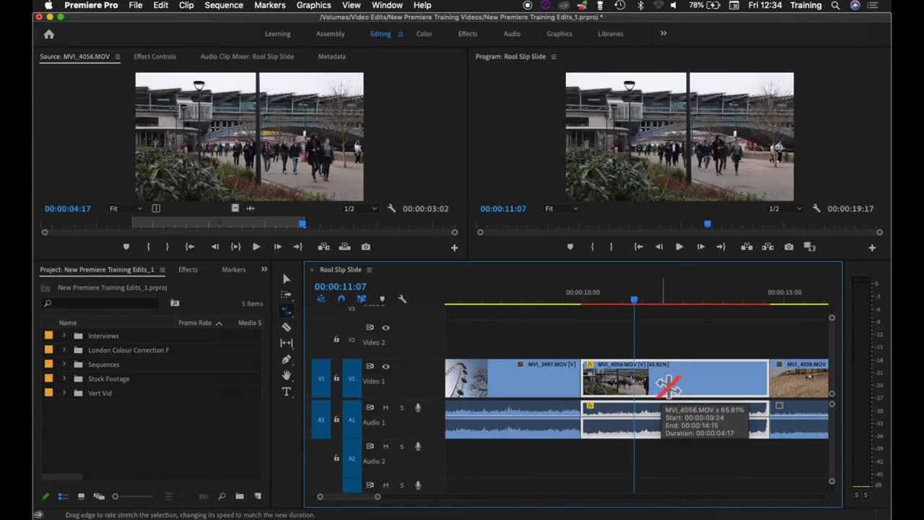
{"action": "key", "text": "super+z"}
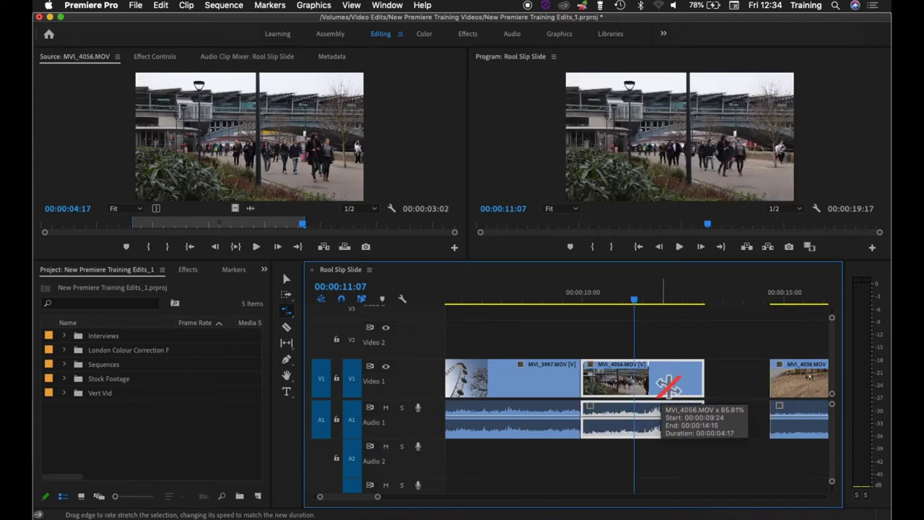
Step: Extend and trim MVI_4056's end, leaving it ending at 00:00:13:00
{"action": "left_click", "coordinate": [289, 281]}
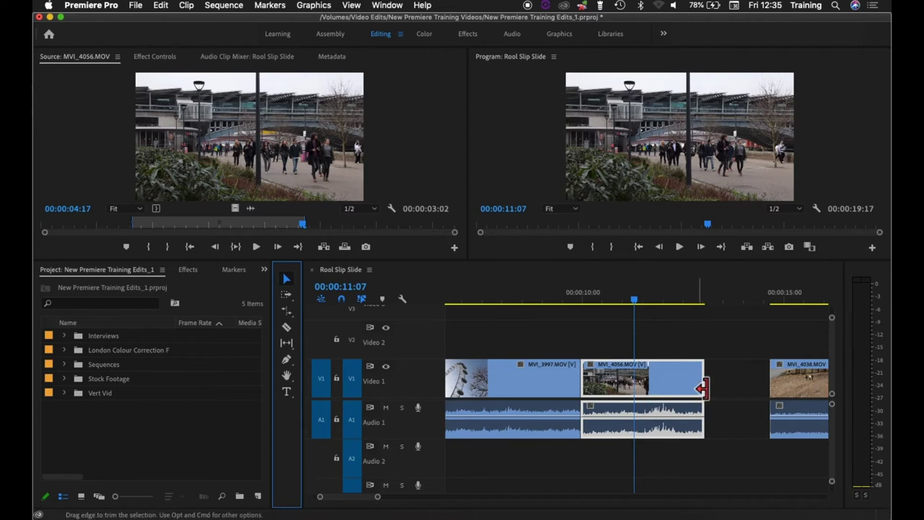
{"action": "left_click_drag", "start_coordinate": [702, 384], "coordinate": [755, 387]}
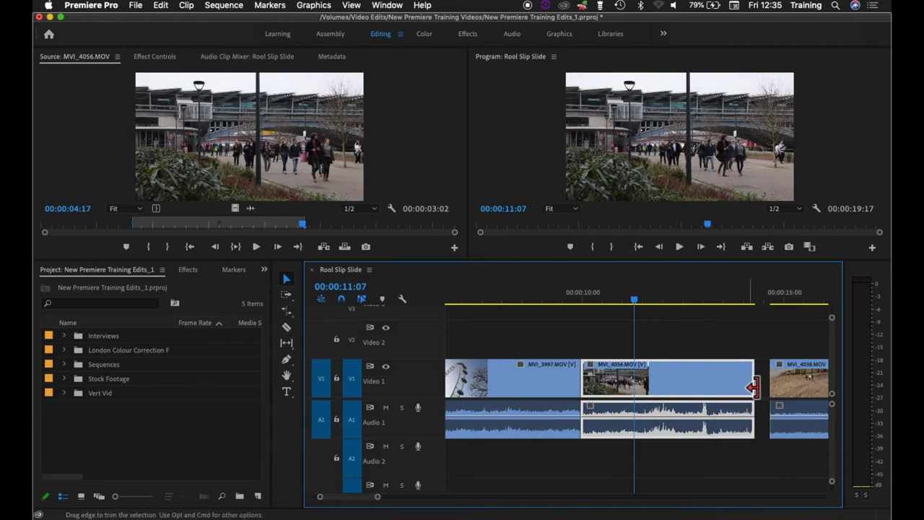
{"action": "left_click_drag", "start_coordinate": [753, 390], "coordinate": [690, 391]}
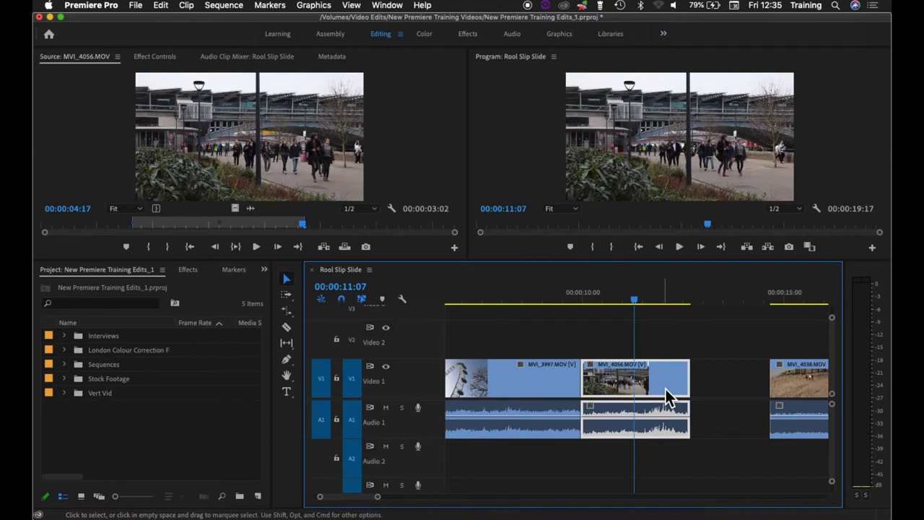
{"action": "key", "text": "super+z"}
{"action": "key", "text": "super+shift+z"}
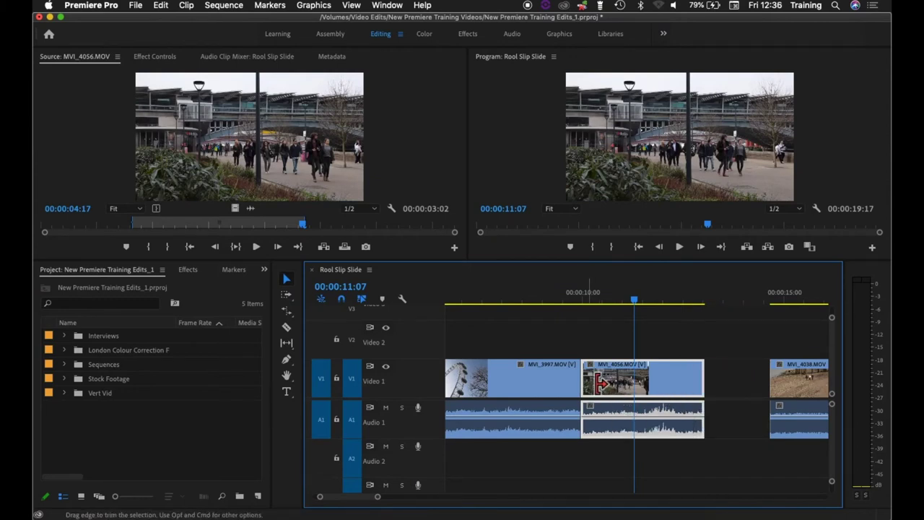
Step: Drag MVI_4056's start edge so it begins at 00:00:09:24, right after MVI_3997
{"action": "left_click_drag", "start_coordinate": [596, 384], "coordinate": [639, 387]}
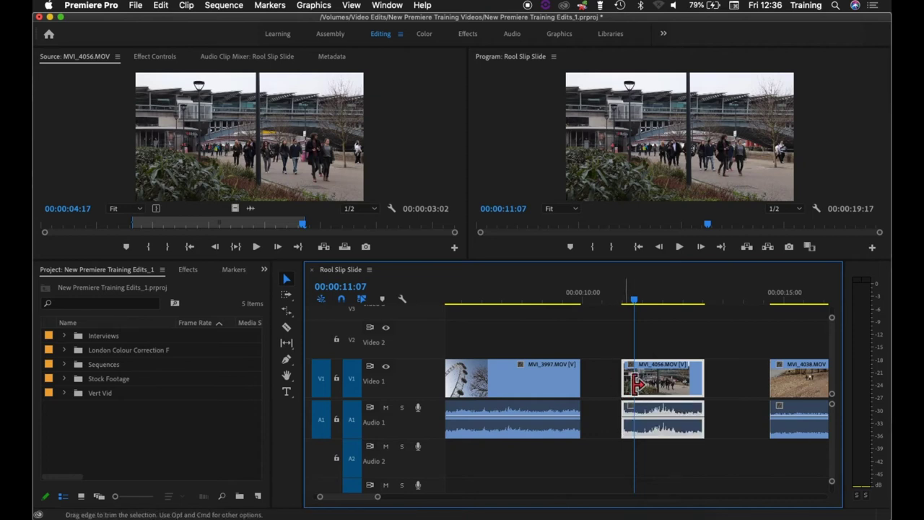
{"action": "left_click_drag", "start_coordinate": [634, 383], "coordinate": [615, 385]}
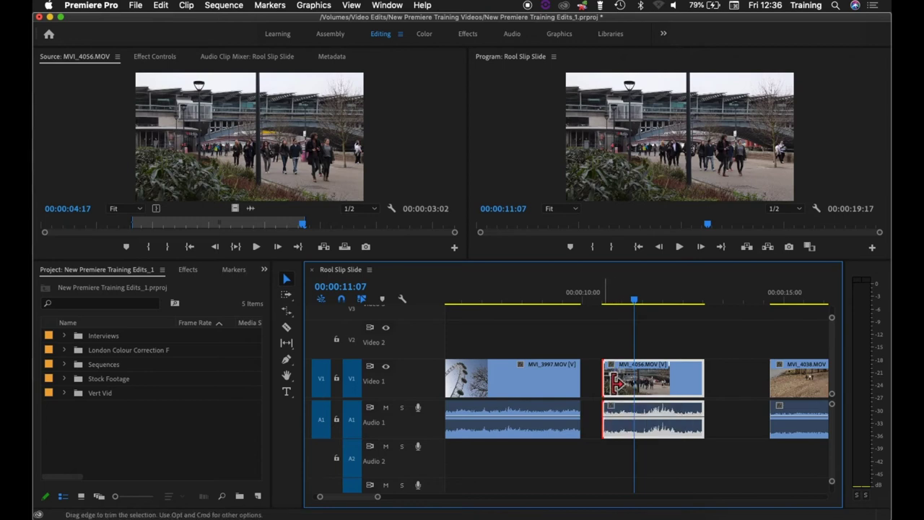
{"action": "left_click_drag", "start_coordinate": [615, 384], "coordinate": [593, 383]}
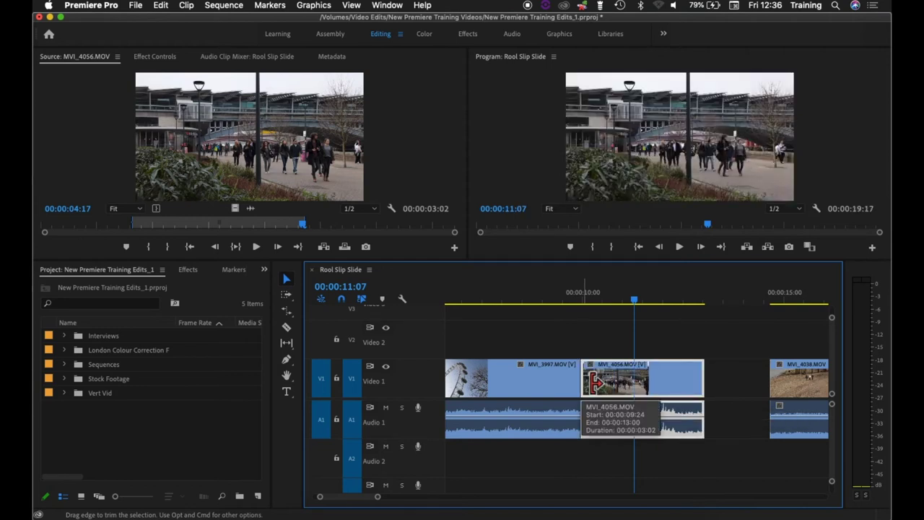
Step: Trial-stretch MVI_4056's end toward MVI_4038, then undo the speed change
{"action": "left_click", "coordinate": [287, 313]}
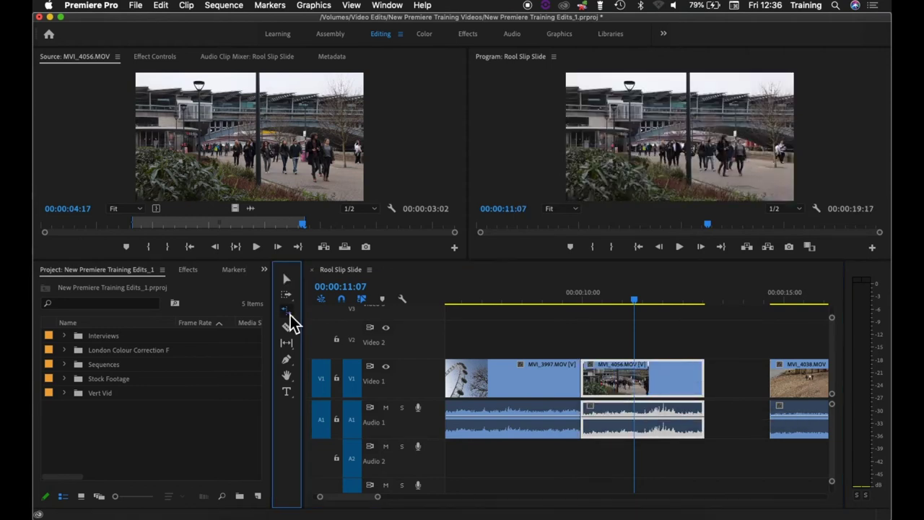
{"action": "left_click", "coordinate": [707, 385]}
{"action": "left_click_drag", "start_coordinate": [706, 383], "coordinate": [770, 383]}
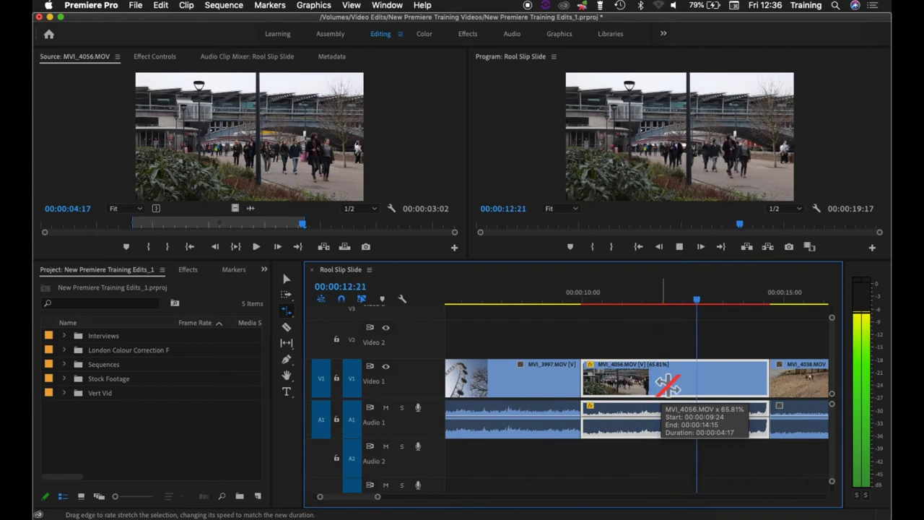
{"action": "key", "text": "space"}
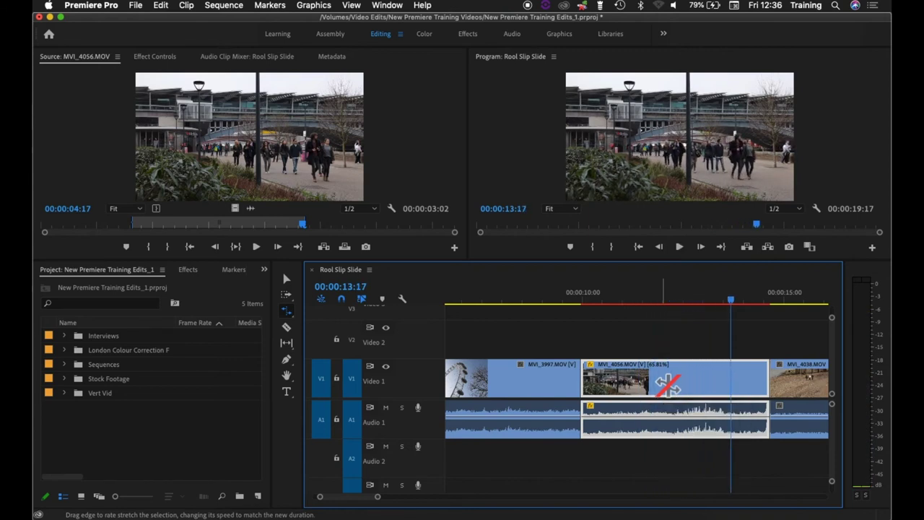
{"action": "key", "text": "super+z"}
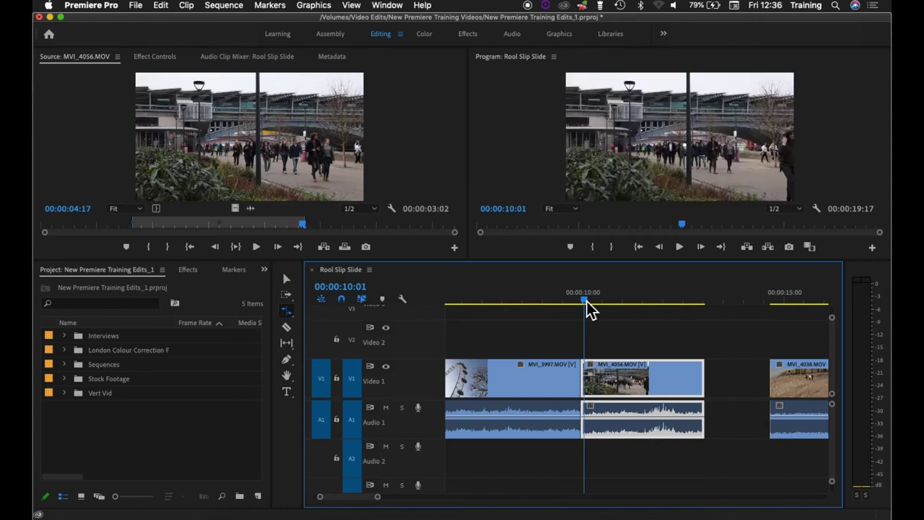
Step: Stretch MVI_4056 to 65.81% speed to meet MVI_4038 and play it back
{"action": "key", "text": "space"}
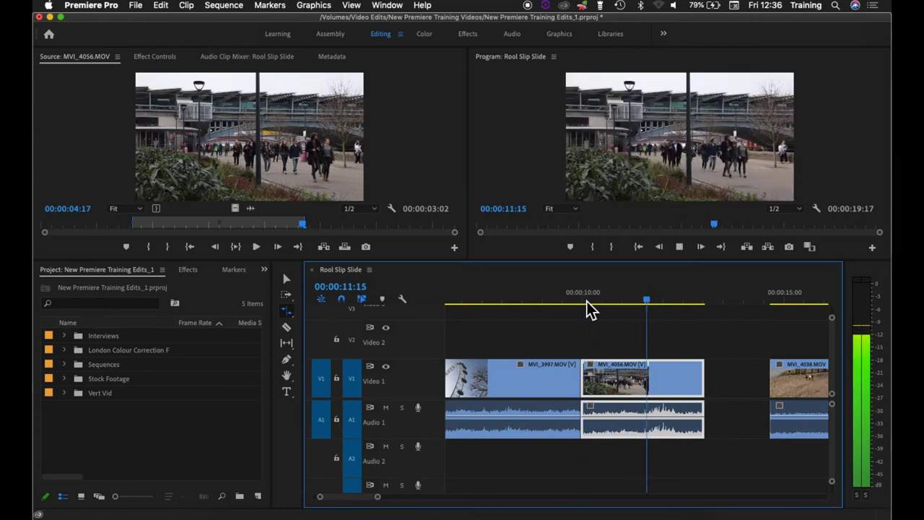
{"action": "key", "text": "space"}
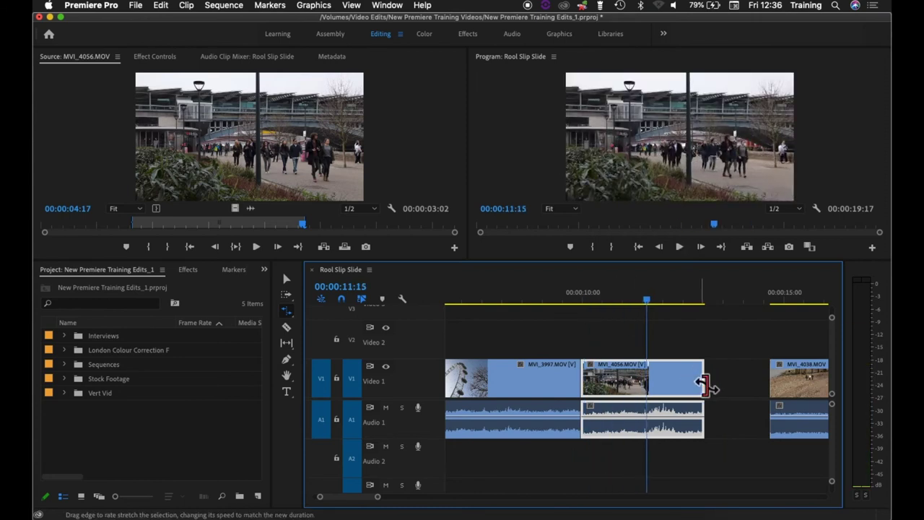
{"action": "left_click_drag", "start_coordinate": [705, 384], "coordinate": [769, 384]}
{"action": "key", "text": "space"}
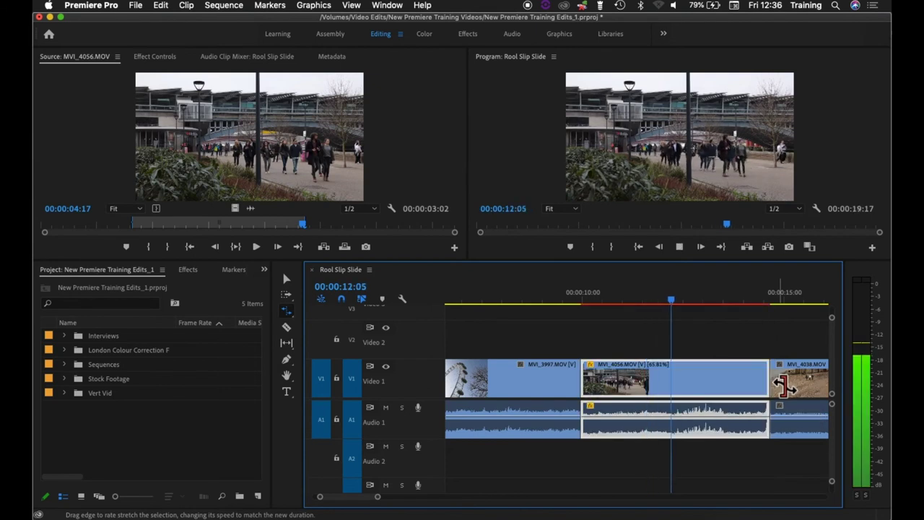
{"action": "key", "text": "space"}
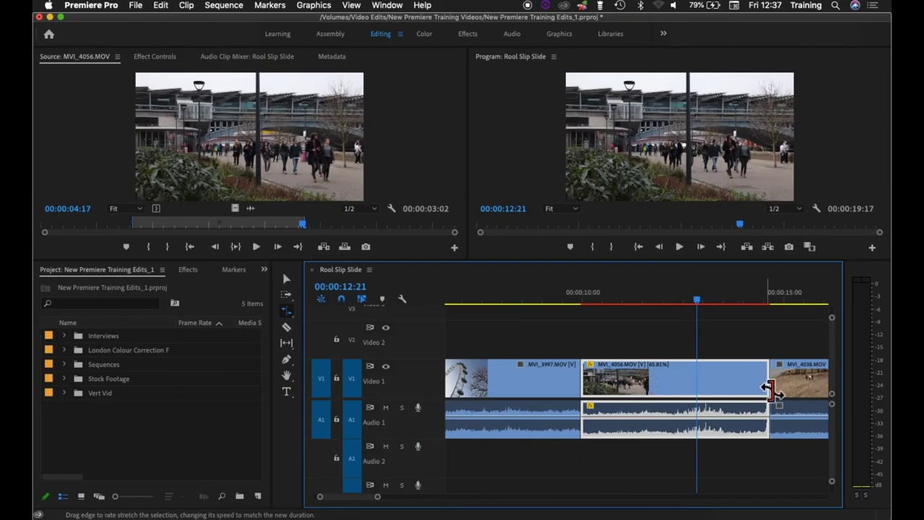
Step: Squeeze MVI_4056 to 248.38% speed, zoom in to preview it from its start, then zoom out
{"action": "left_click_drag", "start_coordinate": [770, 390], "coordinate": [629, 393]}
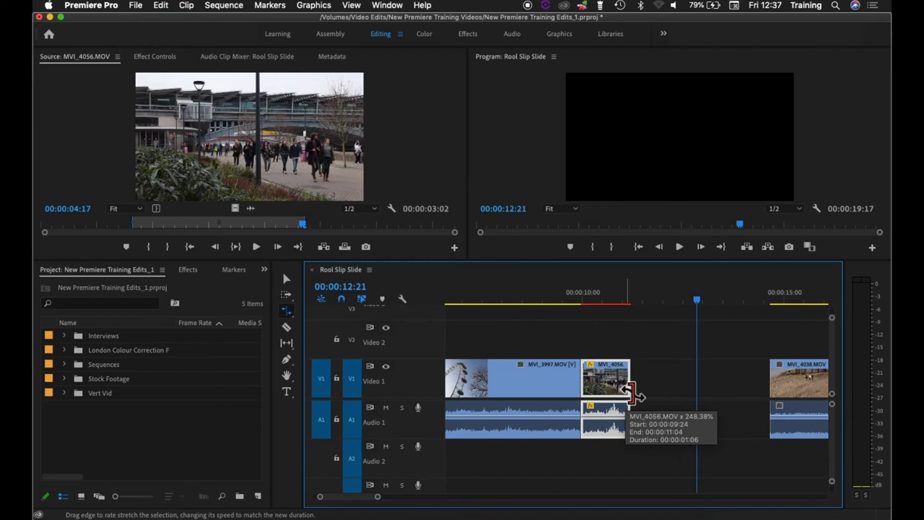
{"action": "key", "text": "="}
{"action": "scroll", "coordinate": [630, 394], "scroll_direction": "left", "scroll_amount": 3}
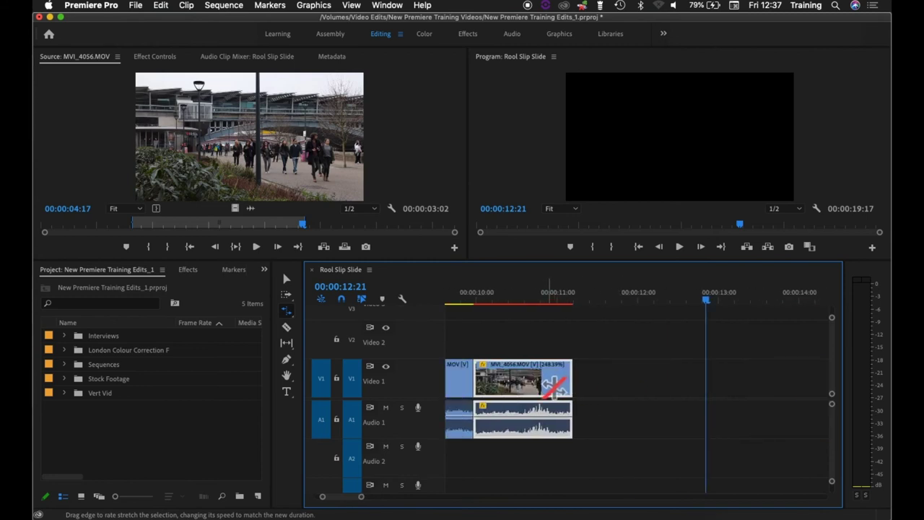
{"action": "left_click", "coordinate": [483, 303]}
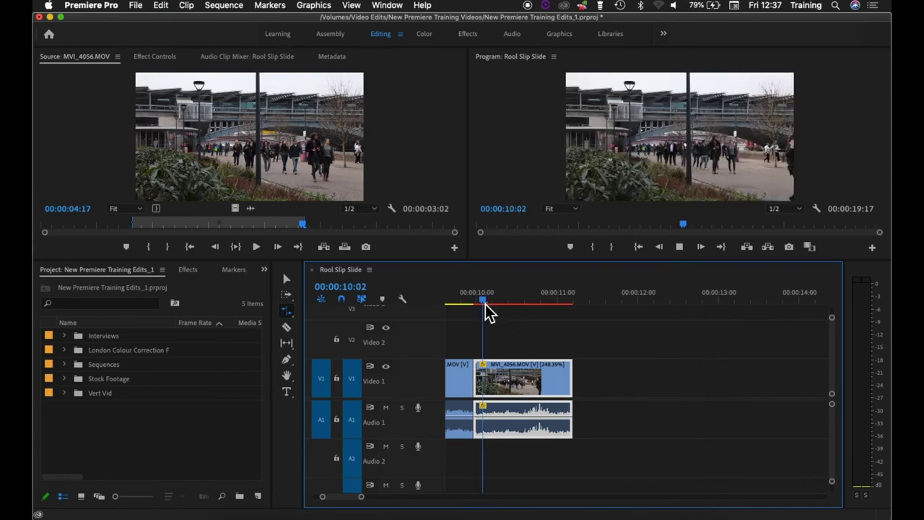
{"action": "key", "text": "space"}
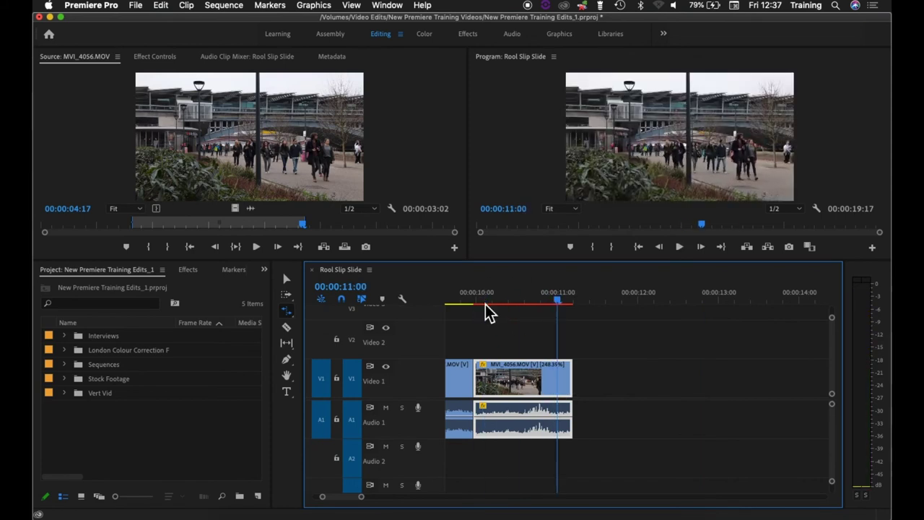
{"action": "key", "text": "minus"}
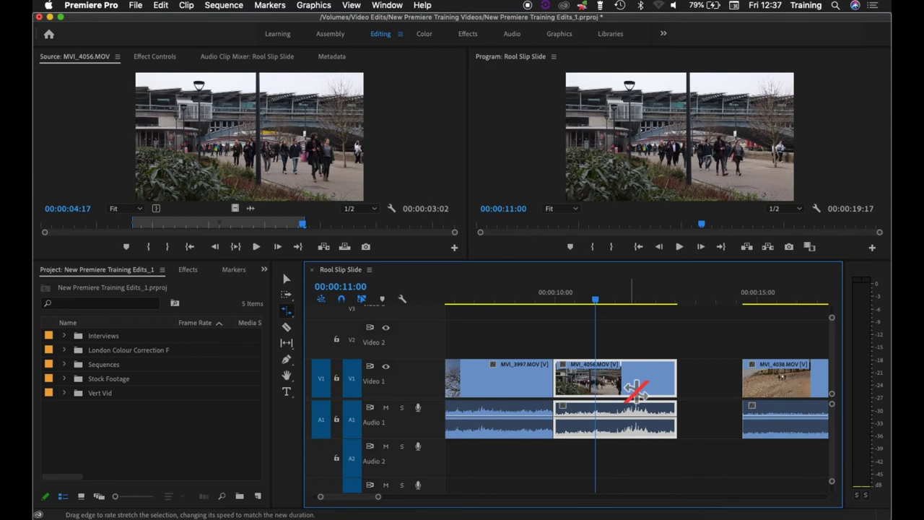
Step: Stretch MVI_4056 to 65.81%, lasting 00:00:04:17 and ending at 00:00:14:15, then play it
{"action": "left_click_drag", "start_coordinate": [679, 380], "coordinate": [741, 379]}
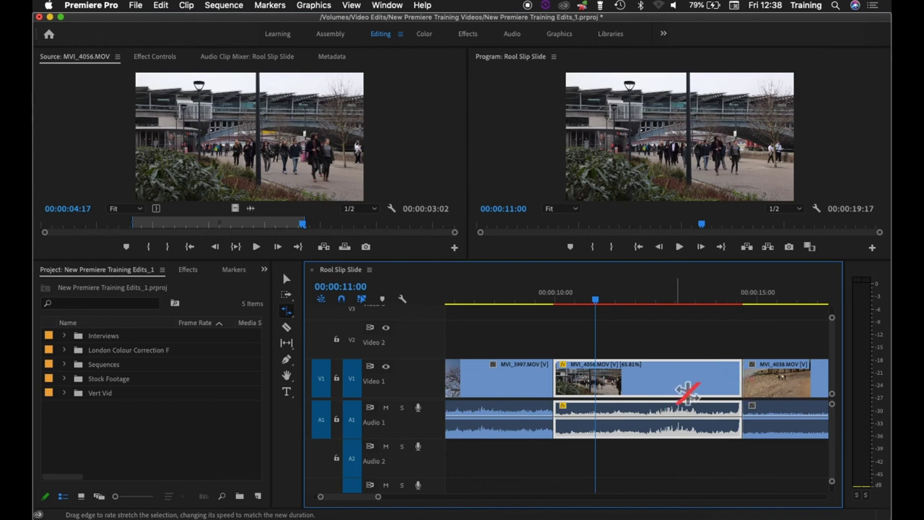
{"action": "key", "text": "space"}
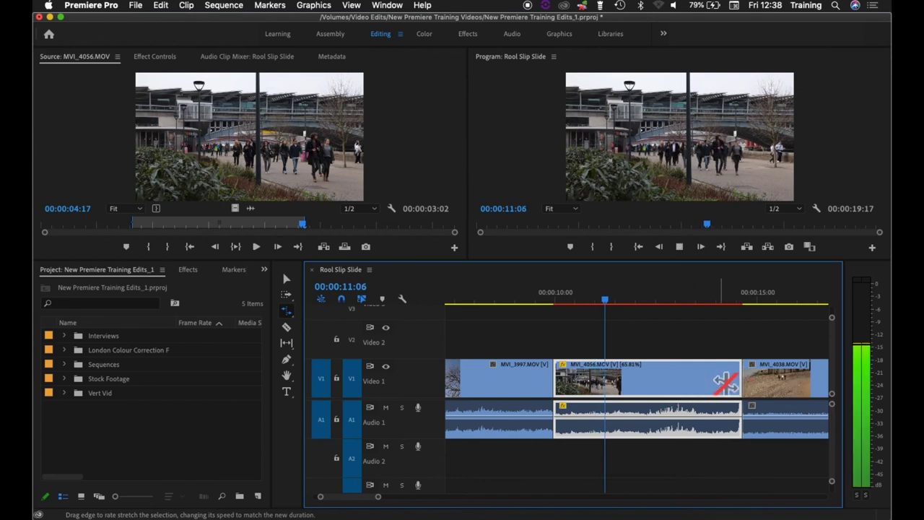
{"action": "key", "text": "space"}
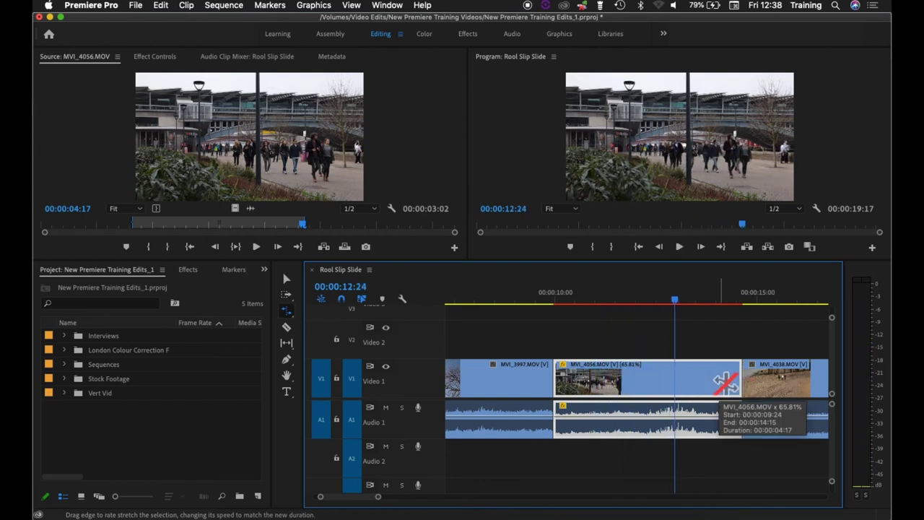